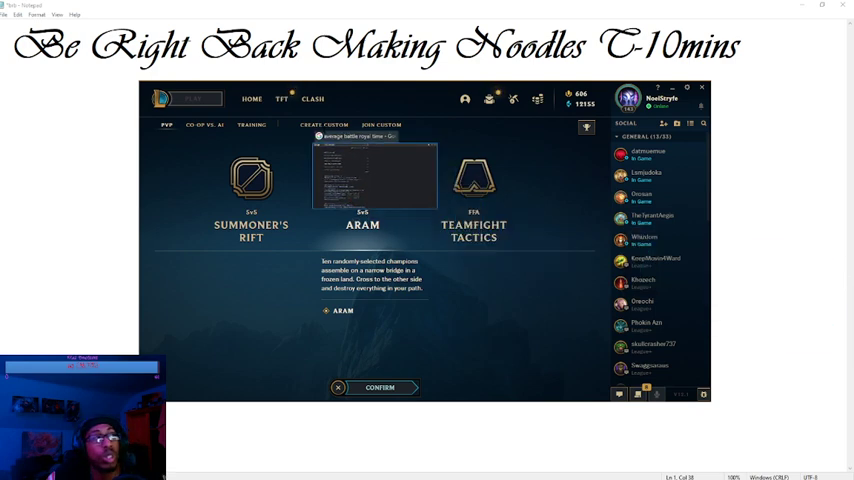
Switch to Chrome and briefly highlight the 'exactly 21 min and 35 sec.' Quora answer
key(alt+Tab)
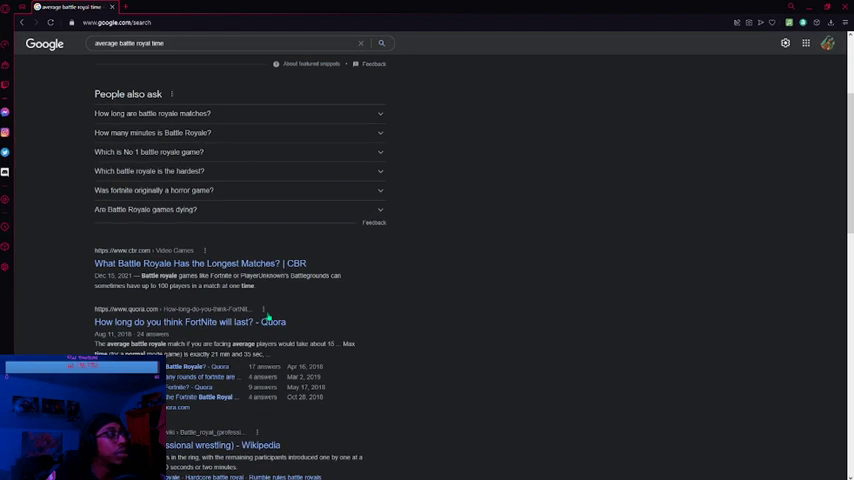
scroll(267, 317, down, 1)
drag(190, 309, 263, 310)
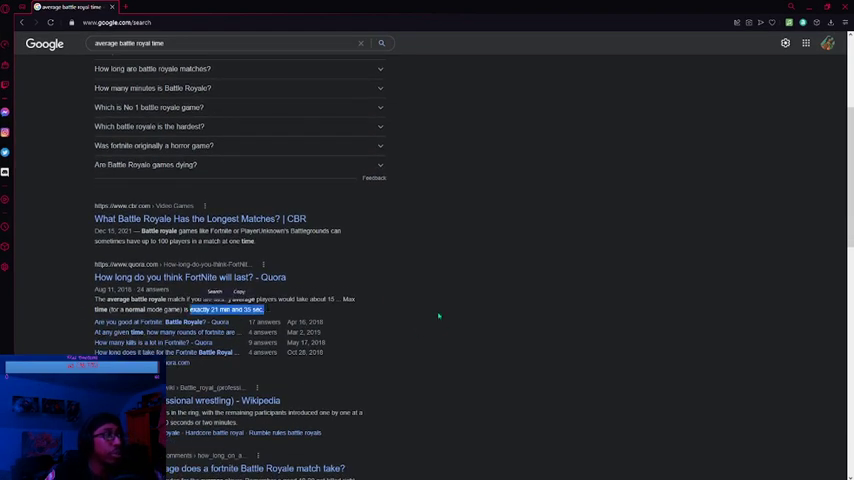
click(395, 332)
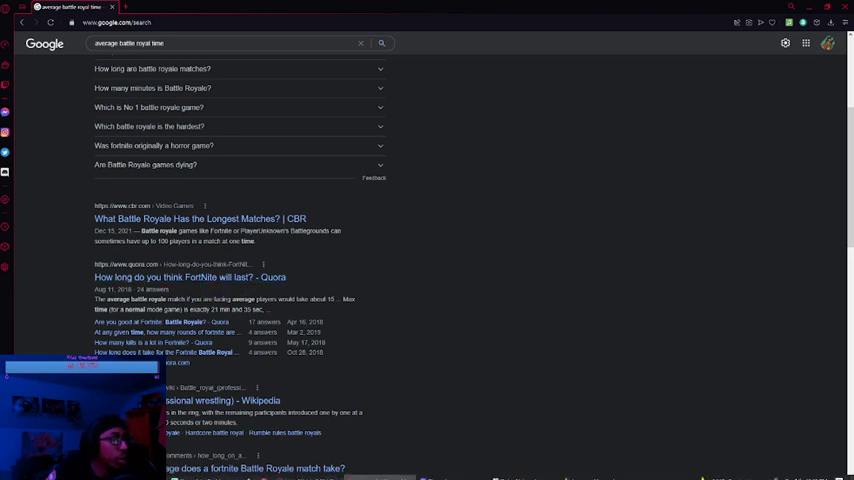